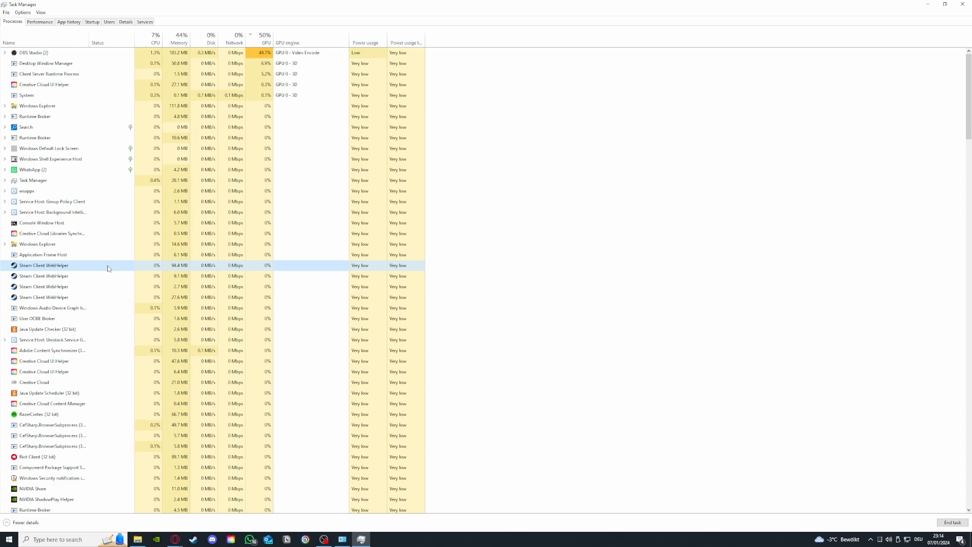
End the selected Steam Client WebHelper process.
{"action": "right_click", "coordinate": [108, 268]}
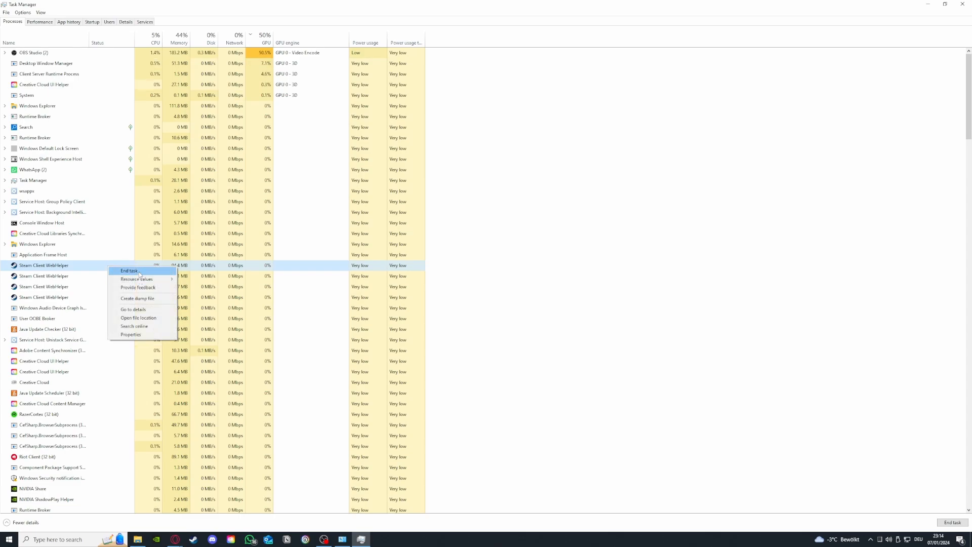
{"action": "left_click", "coordinate": [138, 273]}
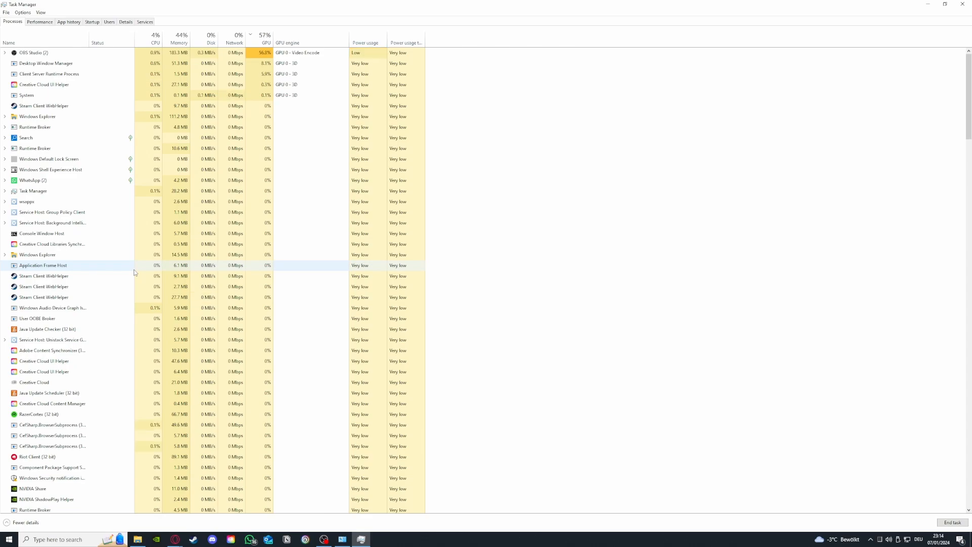
Examine the CPU and GPU performance graphs, and look through the list of running processes.
{"action": "left_click", "coordinate": [52, 24]}
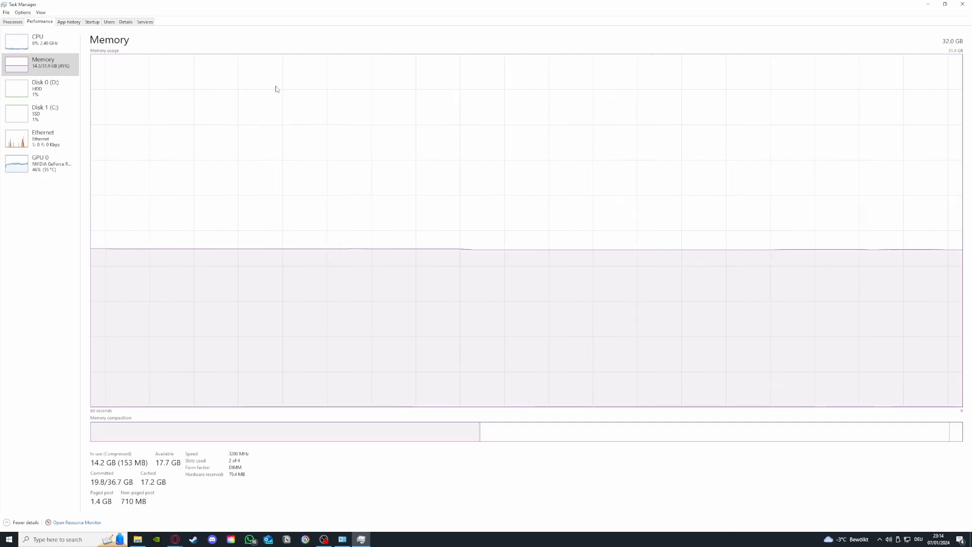
{"action": "left_click", "coordinate": [36, 51]}
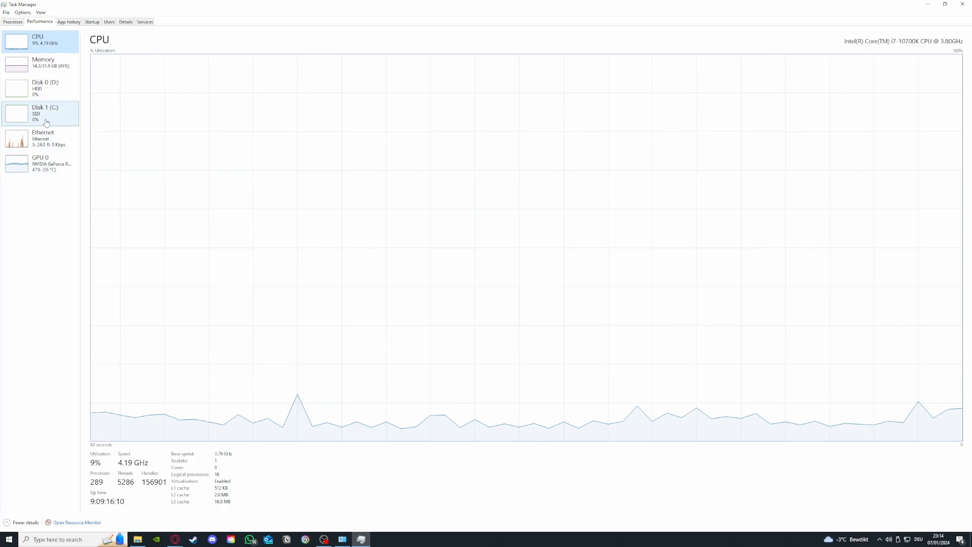
{"action": "left_click", "coordinate": [43, 163]}
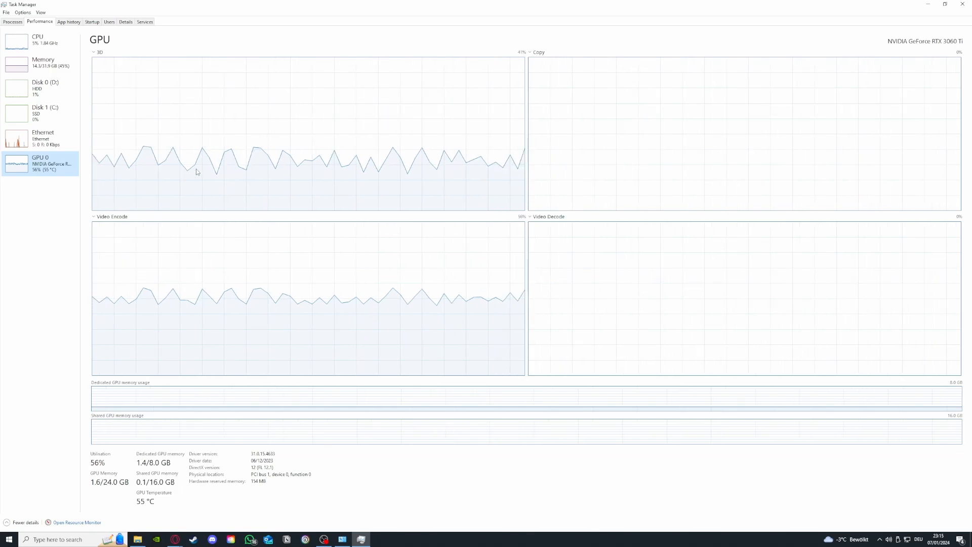
{"action": "left_click", "coordinate": [11, 22]}
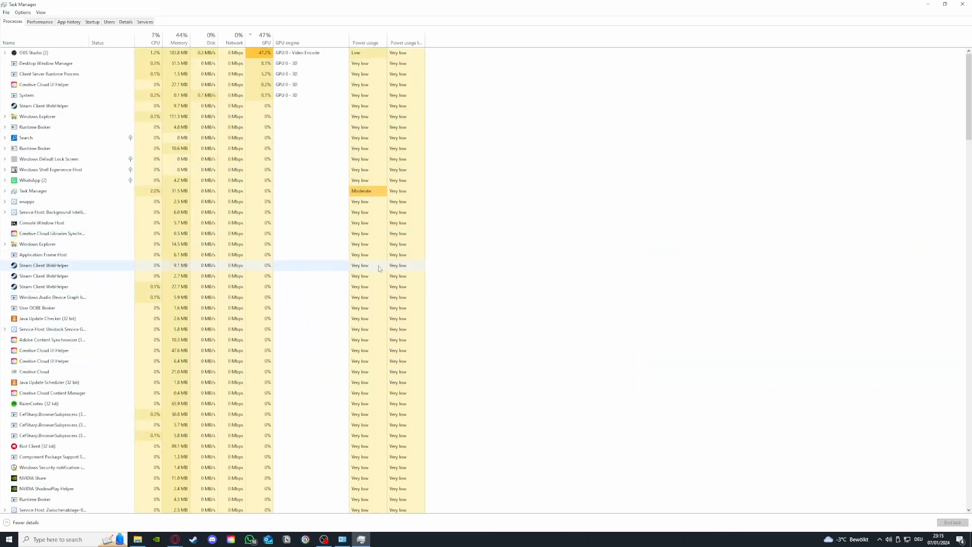
{"action": "scroll", "coordinate": [105, 280], "scroll_direction": "down", "scroll_amount": 2}
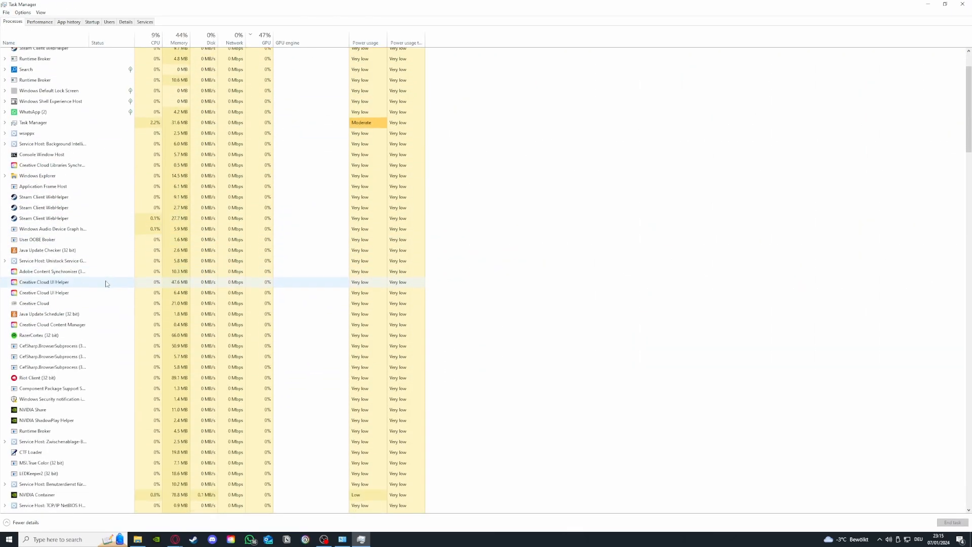
{"action": "scroll", "coordinate": [114, 281], "scroll_direction": "up", "scroll_amount": 2}
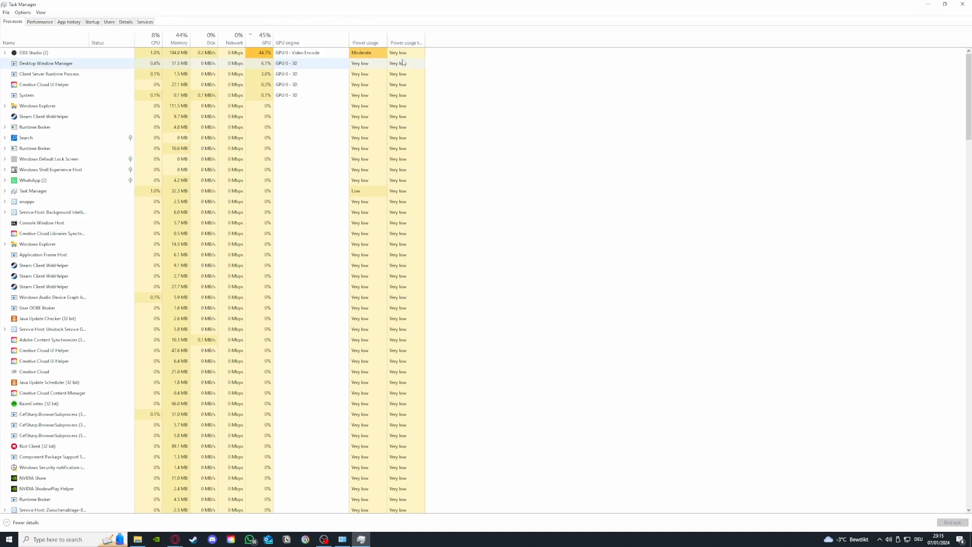
Review the startup apps and the actions offered for Parsec and iCUE, and close Task Manager.
{"action": "left_click", "coordinate": [72, 23]}
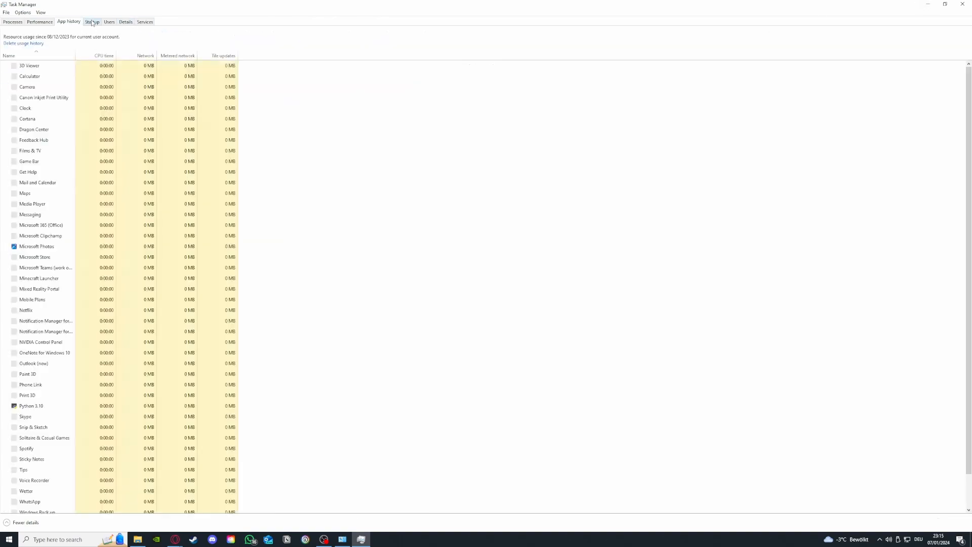
{"action": "key", "text": "ctrl+Tab"}
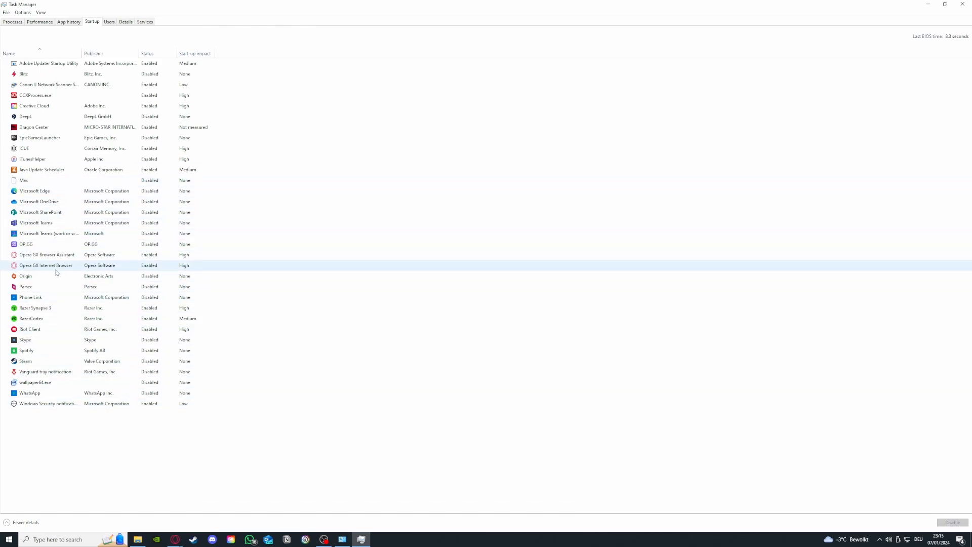
{"action": "left_click", "coordinate": [53, 287]}
{"action": "right_click", "coordinate": [64, 288]}
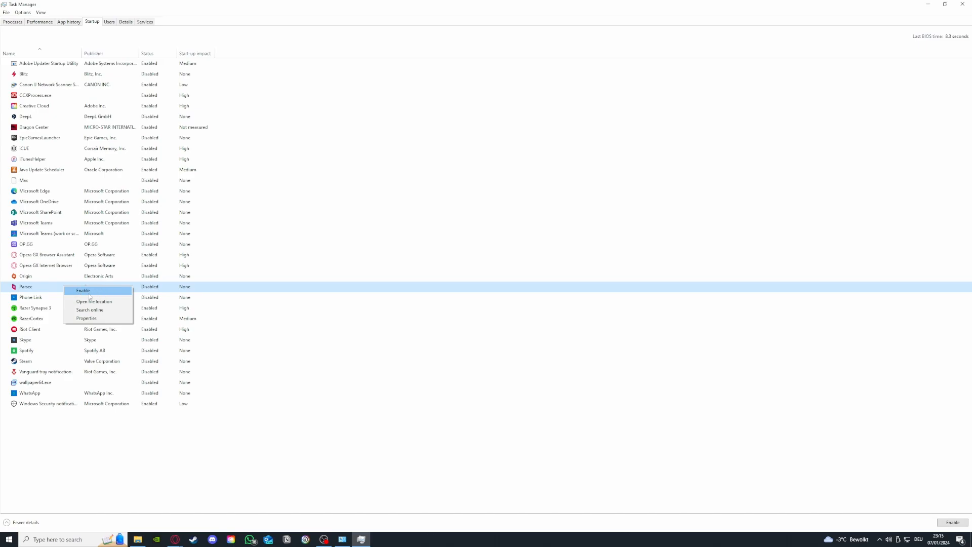
{"action": "left_click", "coordinate": [92, 154]}
{"action": "right_click", "coordinate": [57, 151]}
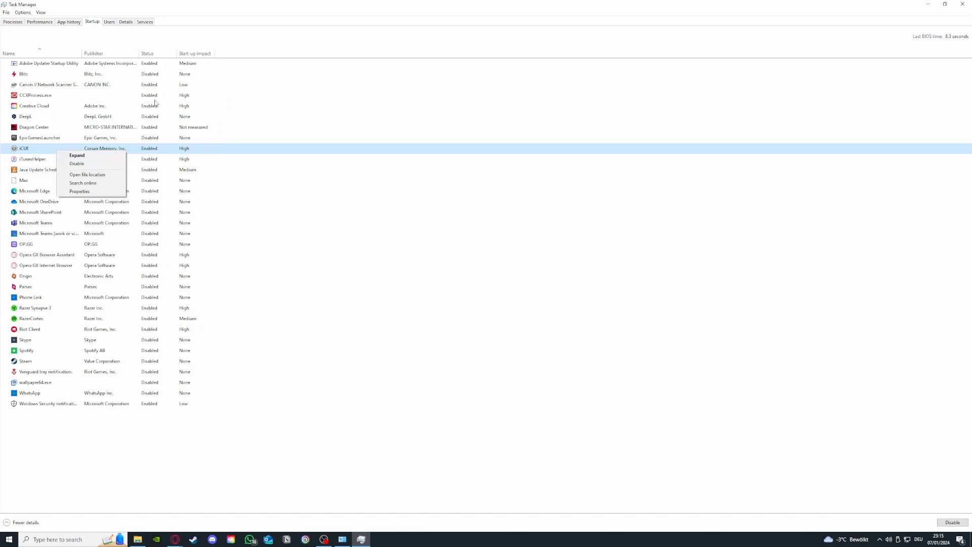
{"action": "left_click", "coordinate": [103, 165]}
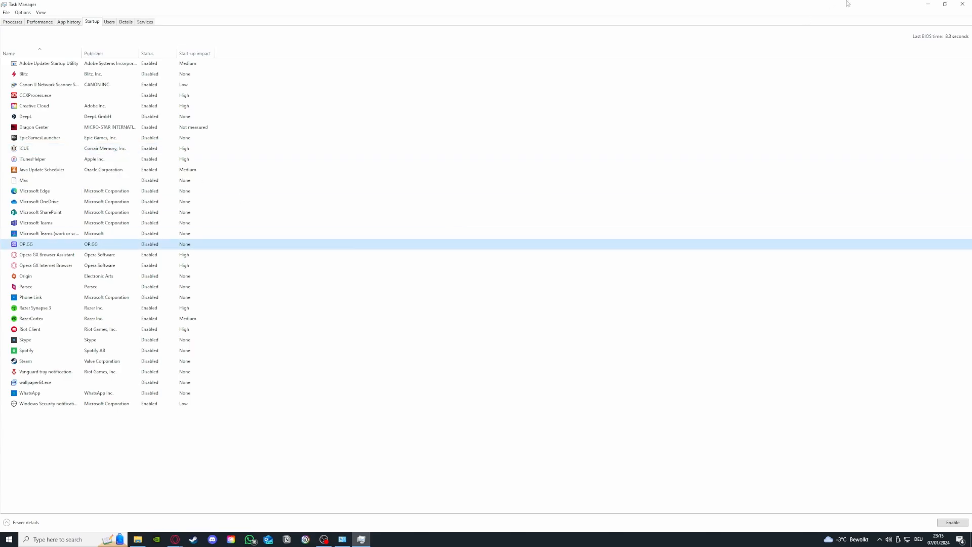
{"action": "left_click", "coordinate": [962, 4]}
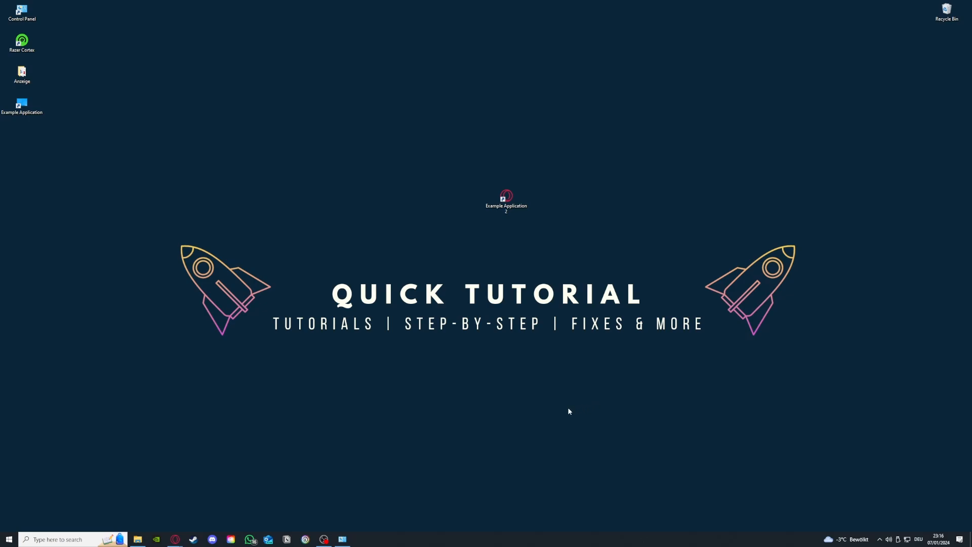
Reopen Task Manager and enlarge its window to show all the process columns.
{"action": "right_click", "coordinate": [442, 544]}
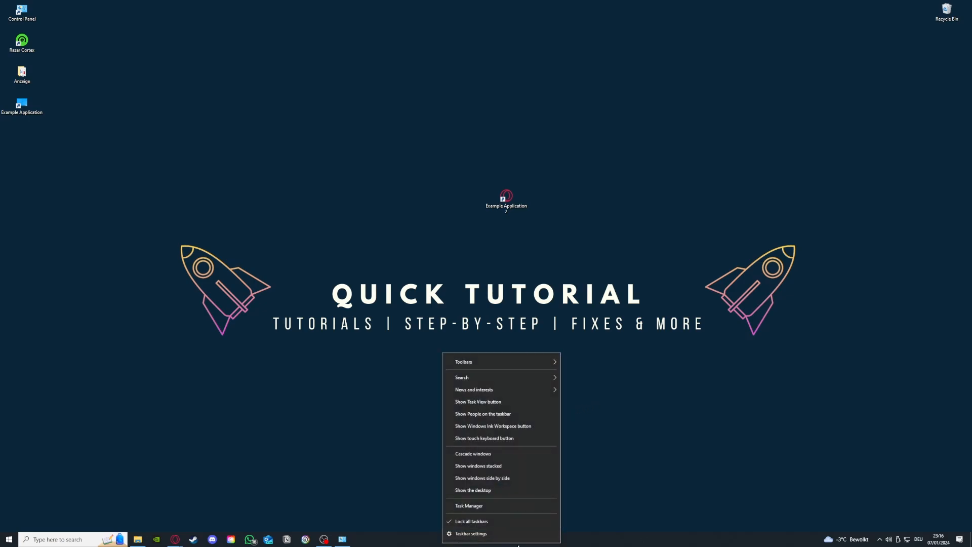
{"action": "left_click", "coordinate": [474, 507]}
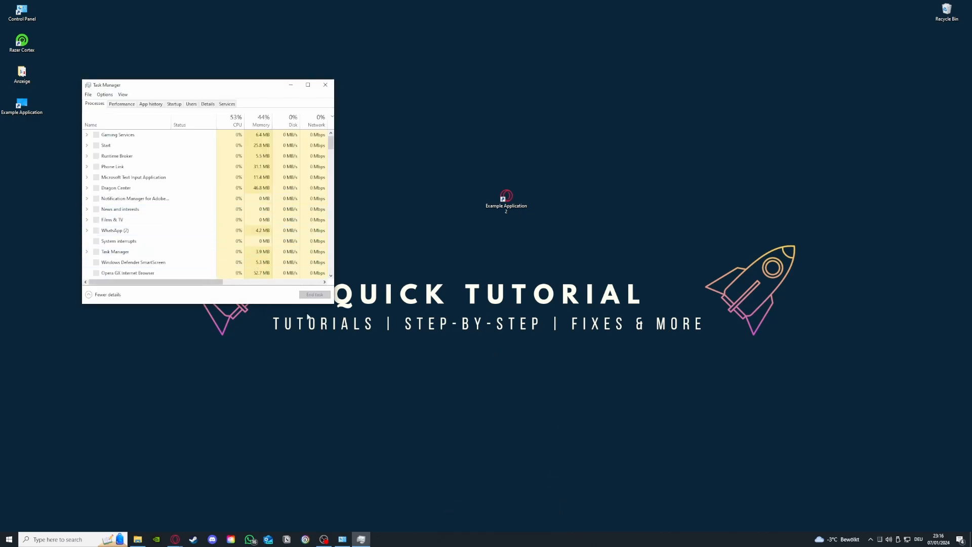
{"action": "left_click_drag", "start_coordinate": [329, 305], "coordinate": [628, 434]}
Look through the Steam Client WebHelper processes one by one, and close Task Manager.
{"action": "left_click", "coordinate": [218, 263]}
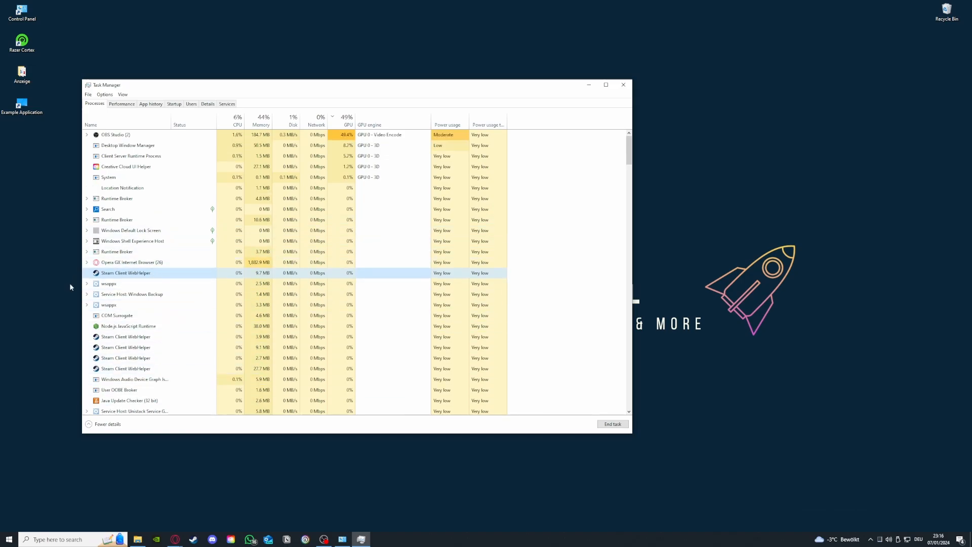
{"action": "scroll", "coordinate": [111, 320], "scroll_direction": "down", "scroll_amount": 3}
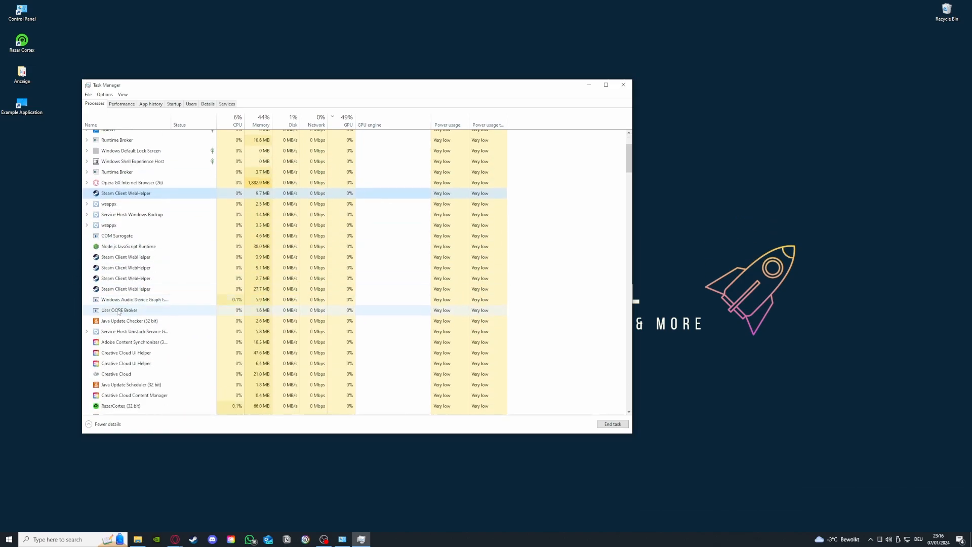
{"action": "left_click", "coordinate": [115, 254]}
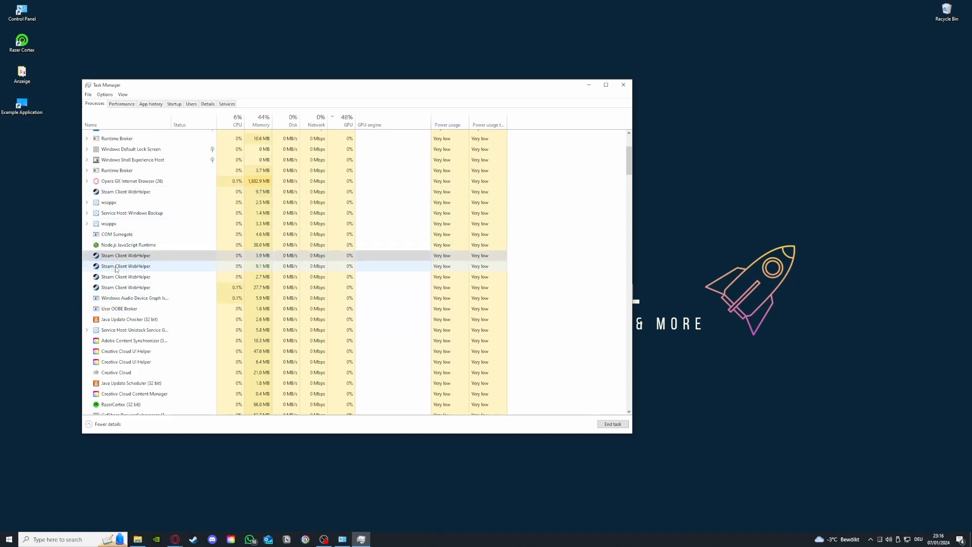
{"action": "left_click", "coordinate": [116, 266]}
{"action": "left_click", "coordinate": [118, 277]}
{"action": "left_click", "coordinate": [120, 289]}
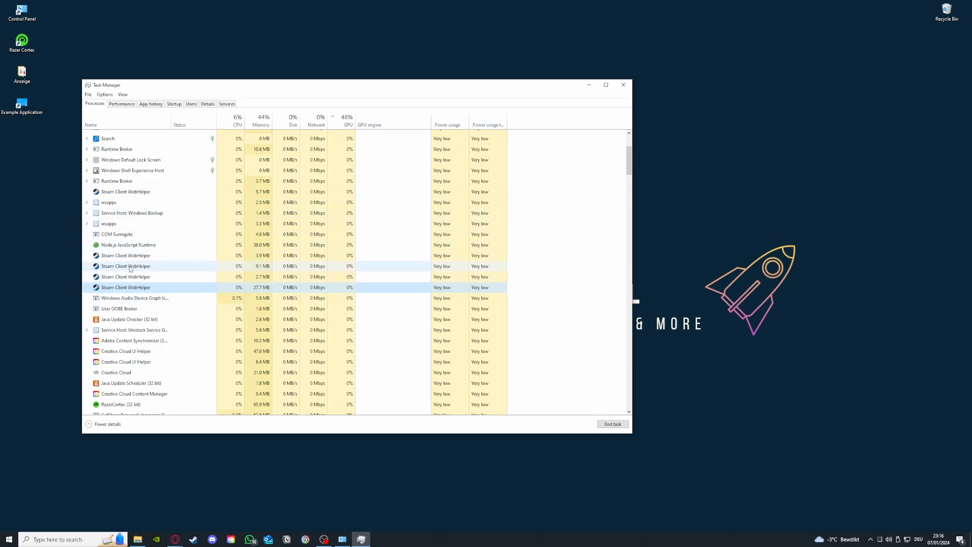
{"action": "left_click", "coordinate": [622, 83]}
{"action": "left_click", "coordinate": [623, 83]}
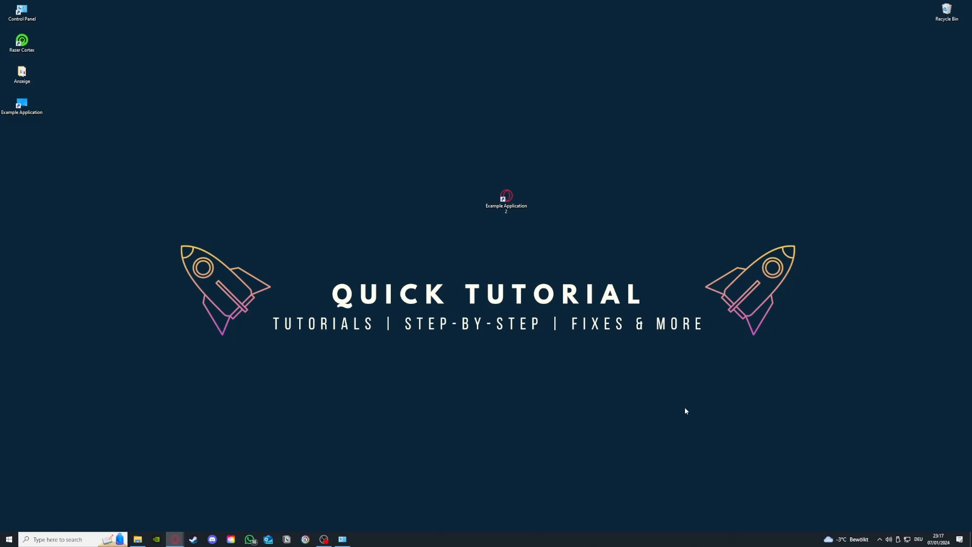
Open Administrative Tools from Control Panel's System and Security page and place its window beside Control Panel.
{"action": "left_click", "coordinate": [343, 539]}
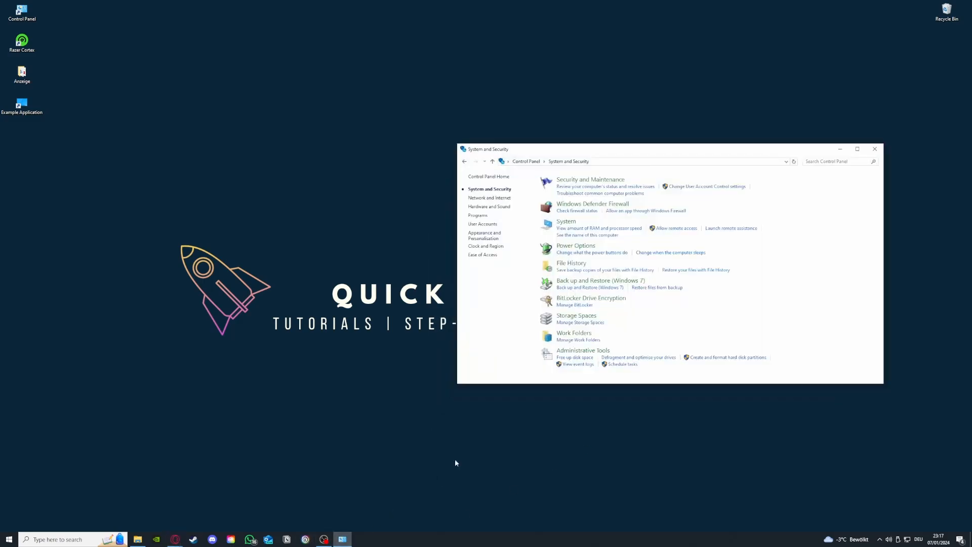
{"action": "mouse_move", "coordinate": [578, 353]}
{"action": "left_mouse_down"}
{"action": "mouse_move", "coordinate": [447, 353]}
{"action": "mouse_move", "coordinate": [569, 353]}
{"action": "left_mouse_up"}
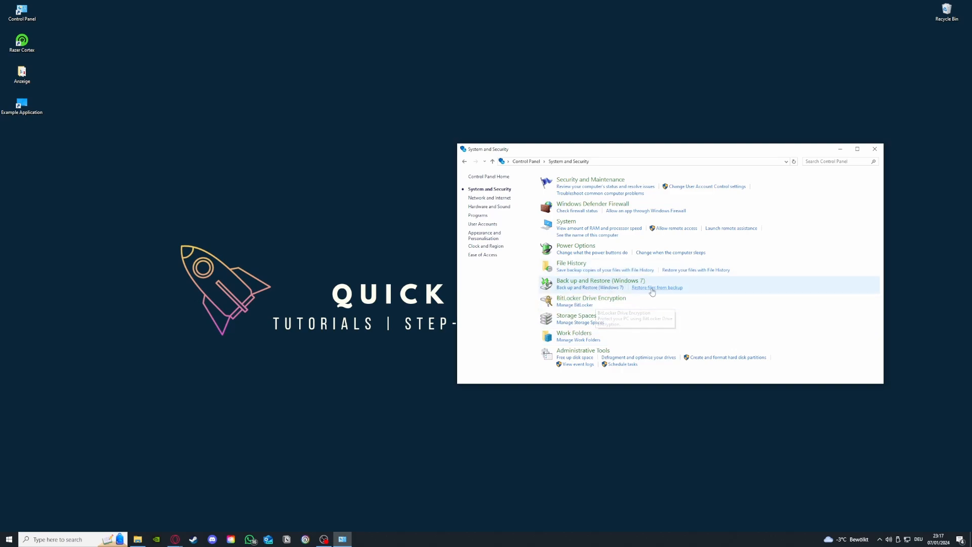
{"action": "left_click", "coordinate": [602, 352]}
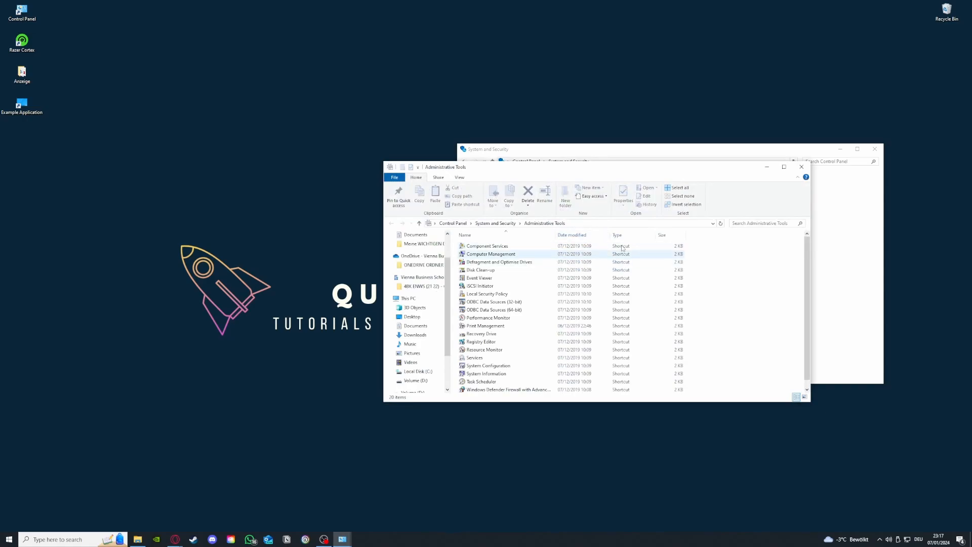
{"action": "left_click_drag", "start_coordinate": [599, 168], "coordinate": [237, 111]}
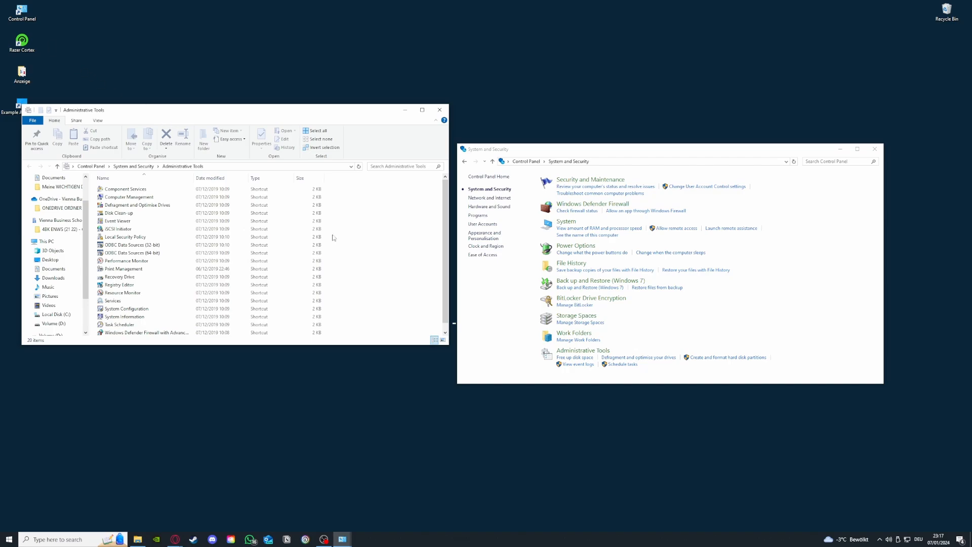
{"action": "left_click", "coordinate": [79, 540]}
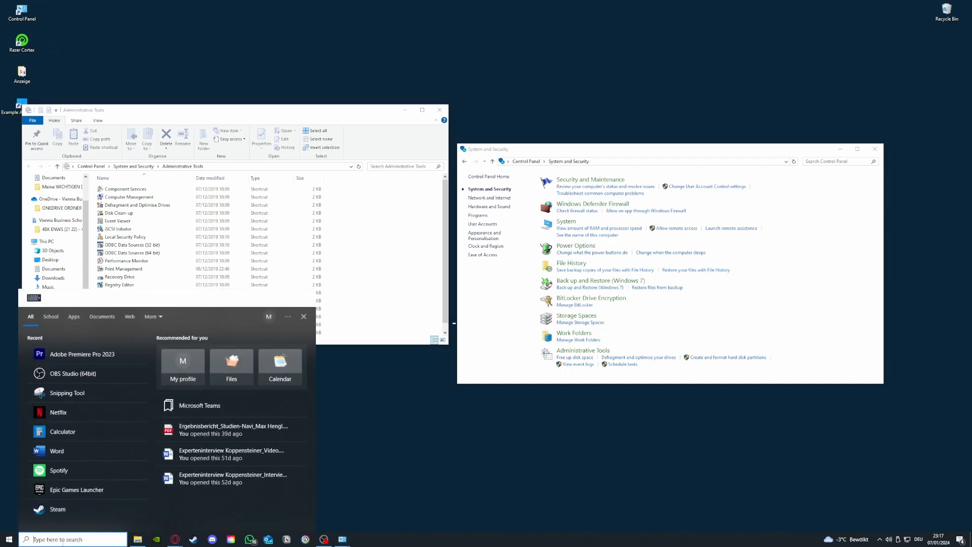
{"action": "left_click", "coordinate": [354, 435]}
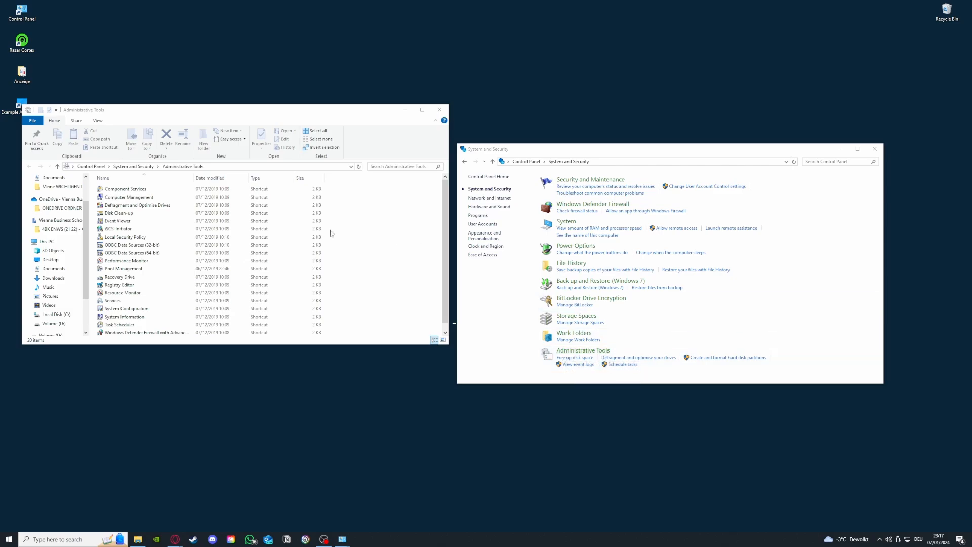
Open Disk Clean-up with drive C: chosen, cancel the drive selection, and close both Control Panel windows.
{"action": "double_click", "coordinate": [125, 215]}
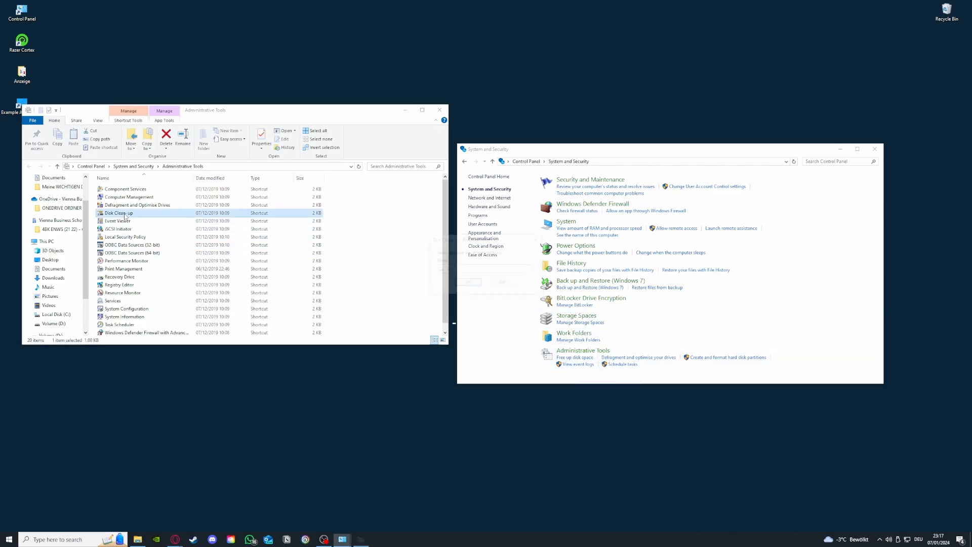
{"action": "left_click", "coordinate": [474, 270]}
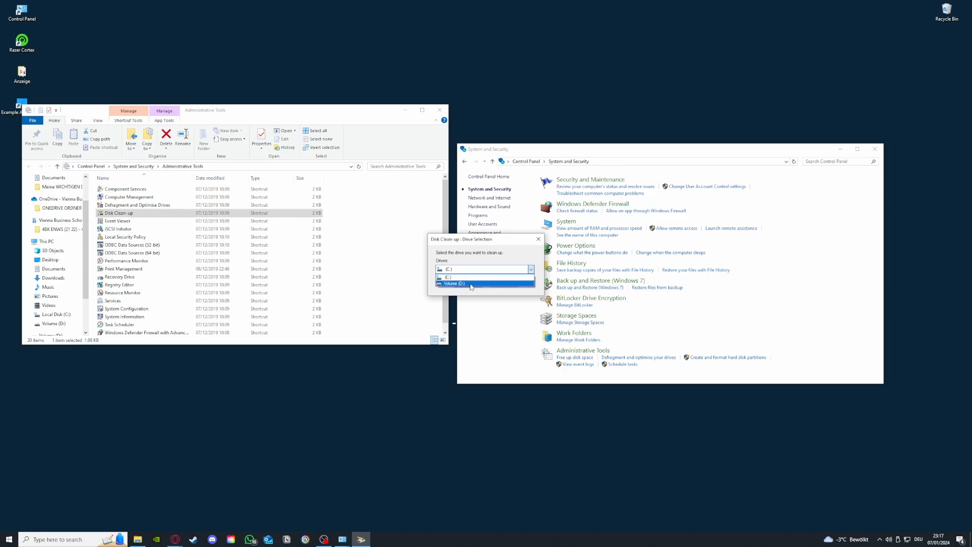
{"action": "left_click", "coordinate": [470, 277]}
{"action": "left_click", "coordinate": [538, 242]}
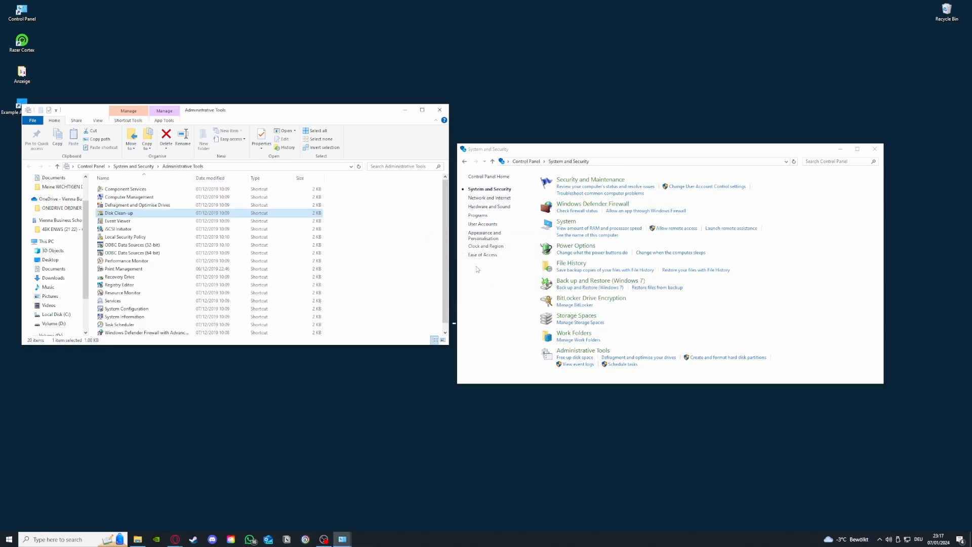
{"action": "left_click", "coordinate": [440, 110]}
{"action": "left_click", "coordinate": [875, 149]}
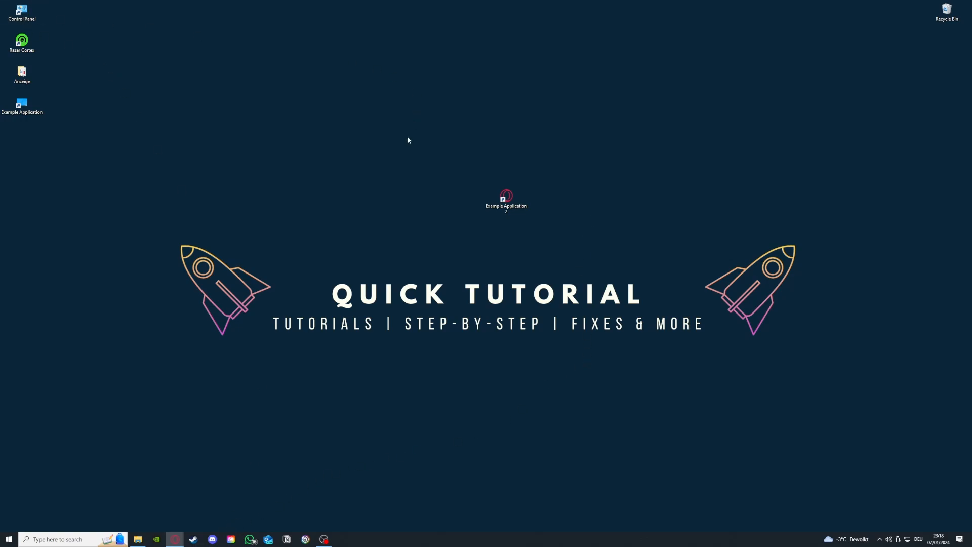
Find Microsoft Teams in Control Panel's list of installed programs and bring up its Uninstall option without running it.
{"action": "double_click", "coordinate": [37, 14]}
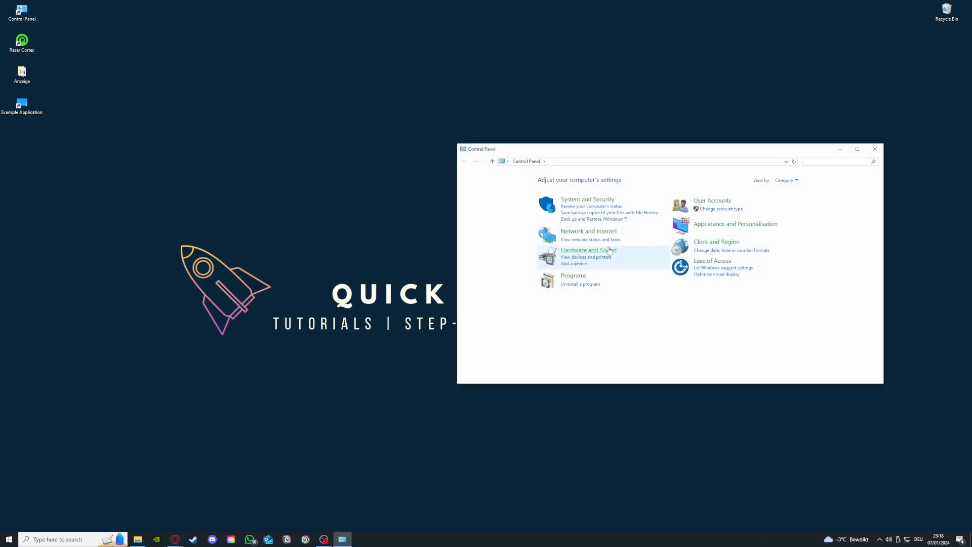
{"action": "left_click", "coordinate": [582, 285]}
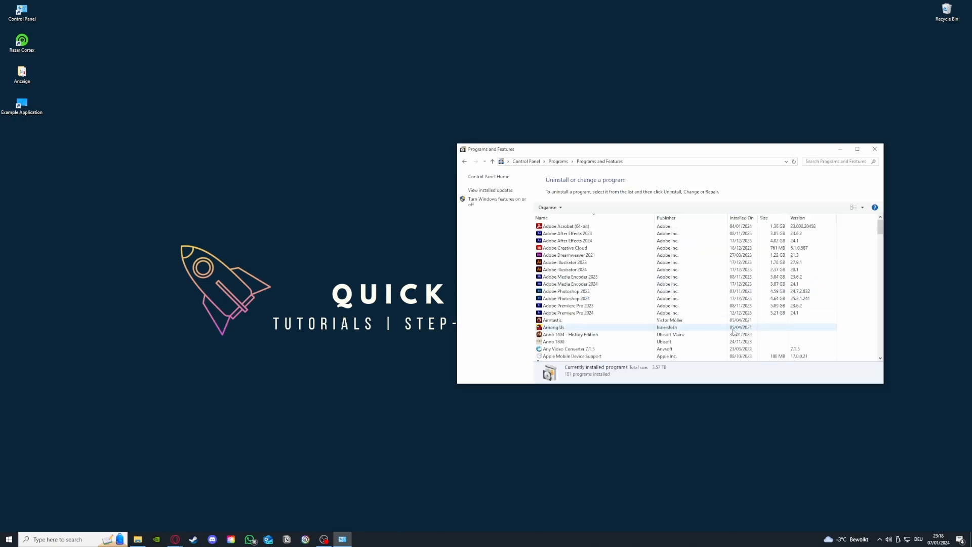
{"action": "scroll", "coordinate": [708, 319], "scroll_direction": "down", "scroll_amount": 12}
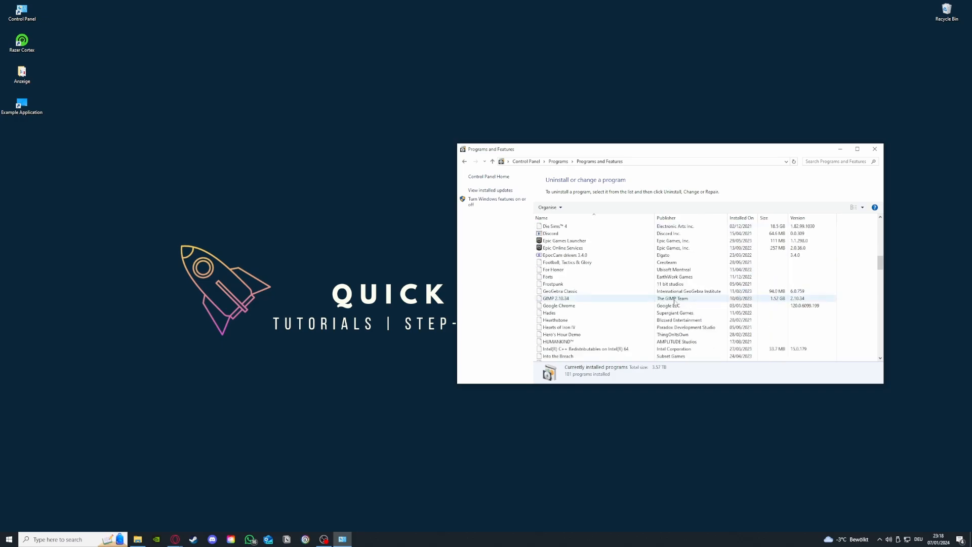
{"action": "scroll", "coordinate": [654, 304], "scroll_direction": "down", "scroll_amount": 6}
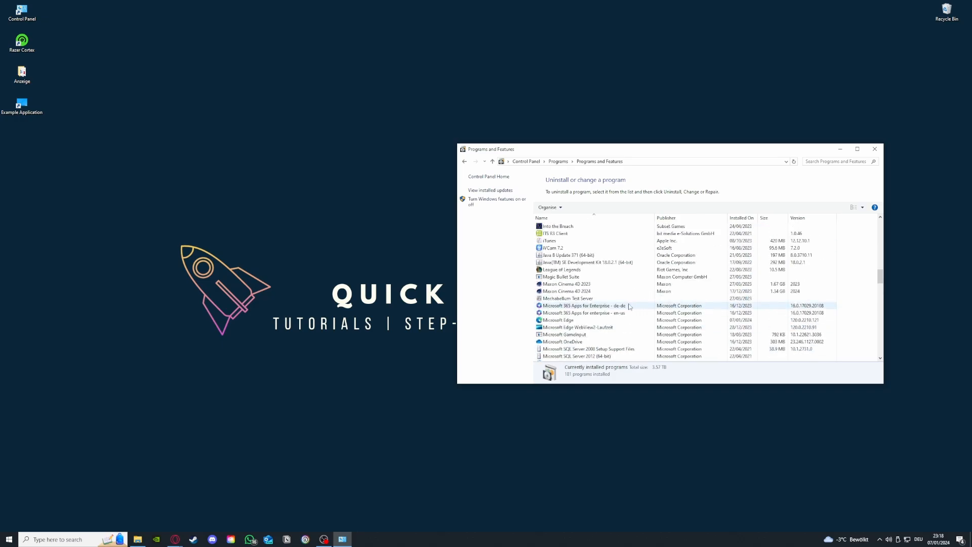
{"action": "scroll", "coordinate": [629, 307], "scroll_direction": "down", "scroll_amount": 3}
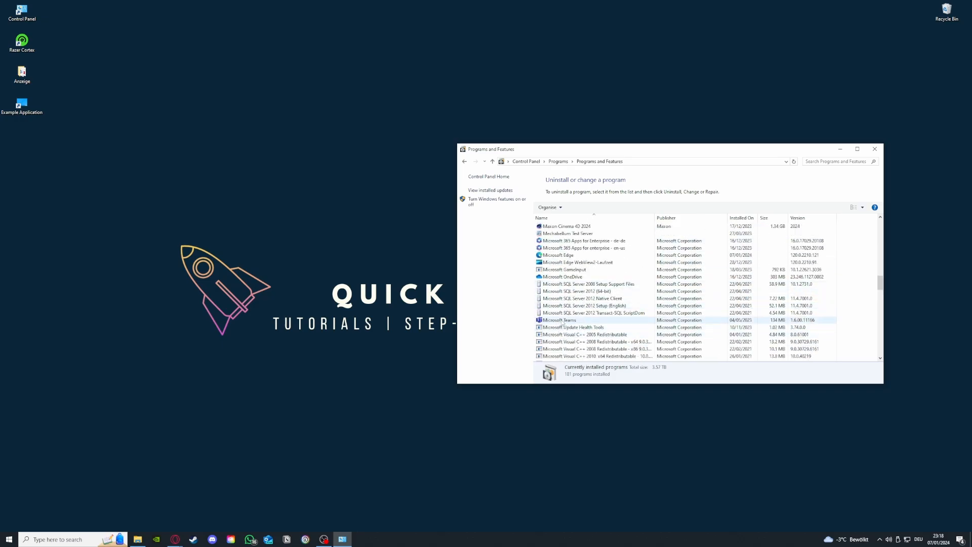
{"action": "left_click", "coordinate": [563, 321]}
{"action": "right_click", "coordinate": [561, 322]}
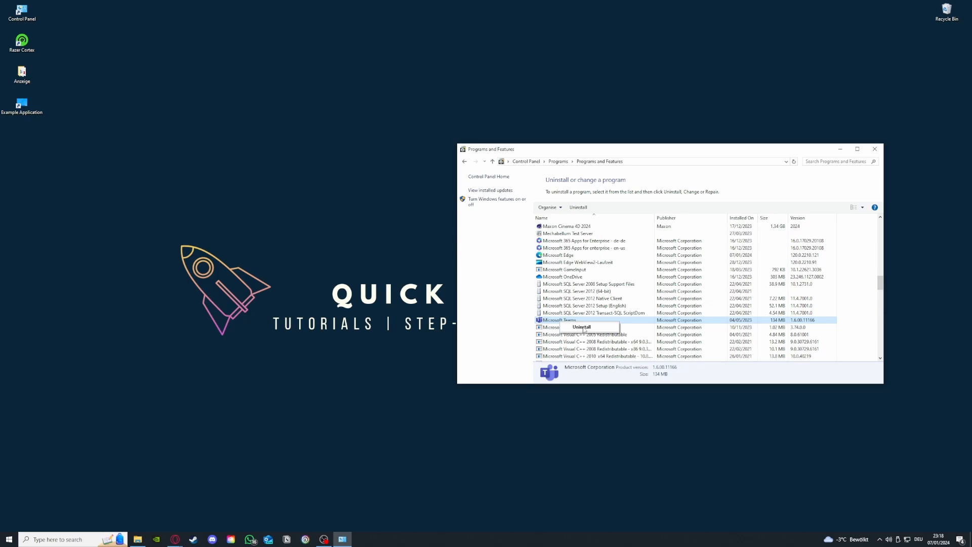
{"action": "left_click", "coordinate": [484, 261]}
Return to the Control Panel home page, search for "window" and open Windows Defender Firewall.
{"action": "left_click", "coordinate": [465, 162]}
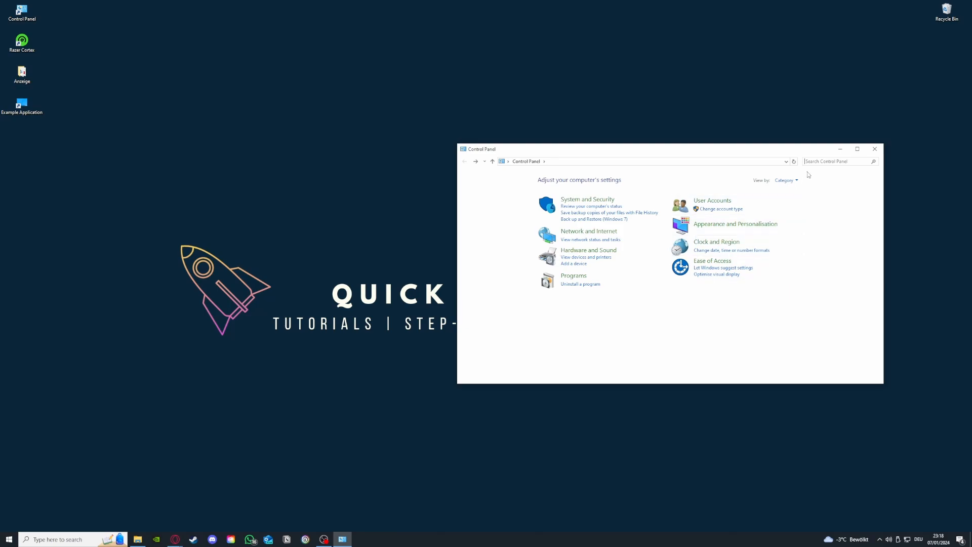
{"action": "type", "text": "window"}
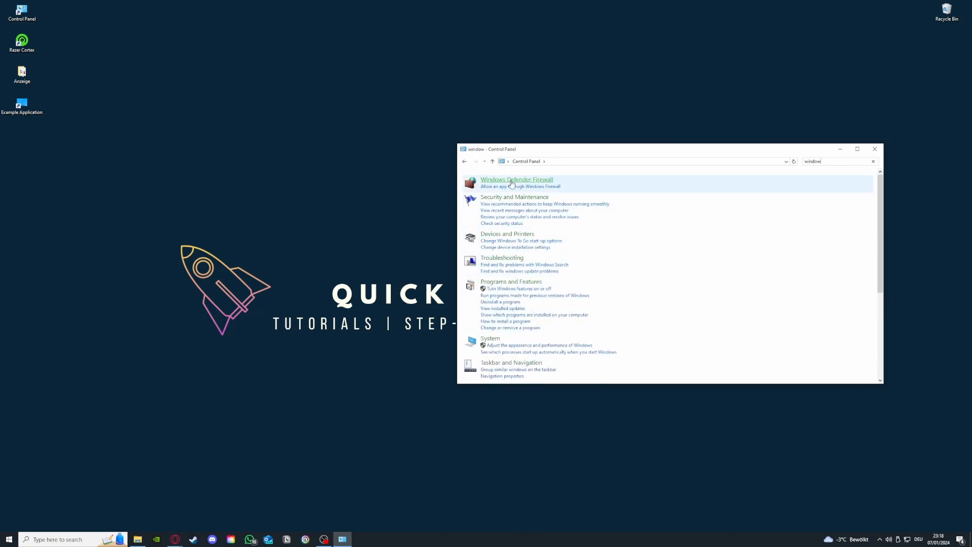
{"action": "left_click", "coordinate": [517, 180]}
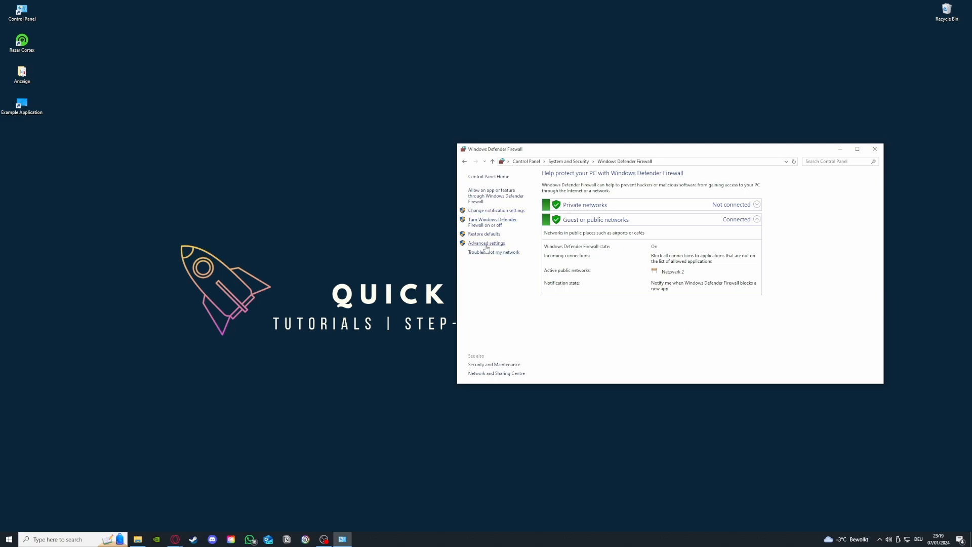
Look through the apps allowed to communicate through Windows Defender Firewall, and return to the firewall overview.
{"action": "left_click", "coordinate": [488, 197]}
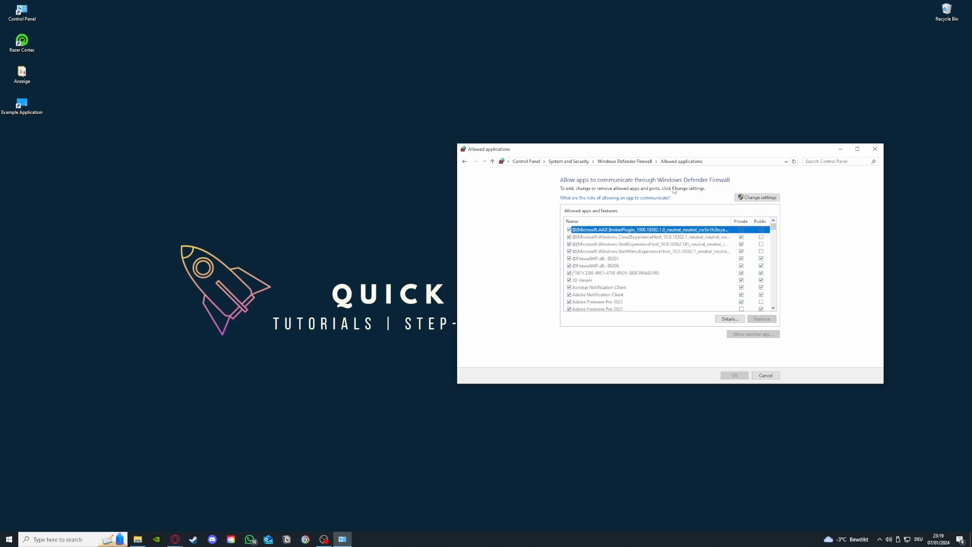
{"action": "left_click", "coordinate": [466, 162]}
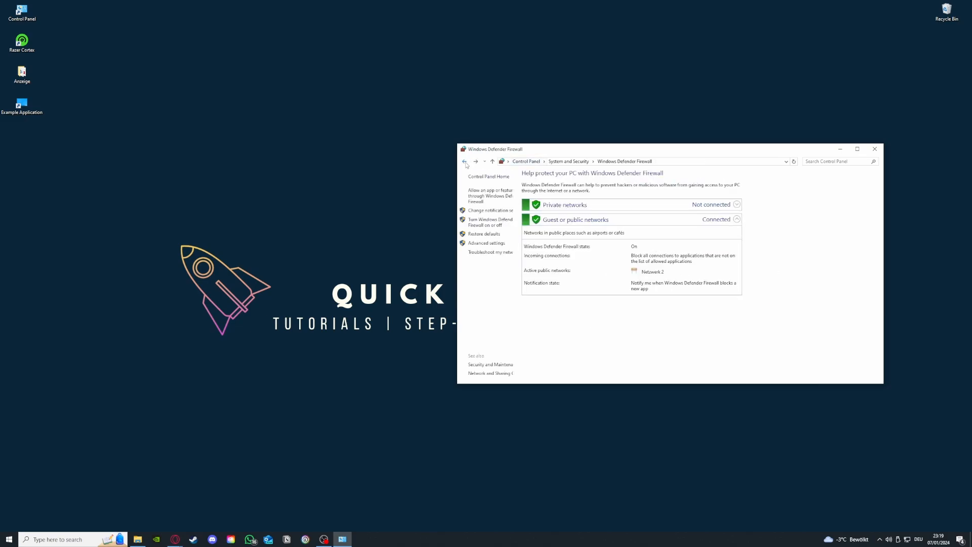
{"action": "left_click", "coordinate": [487, 197]}
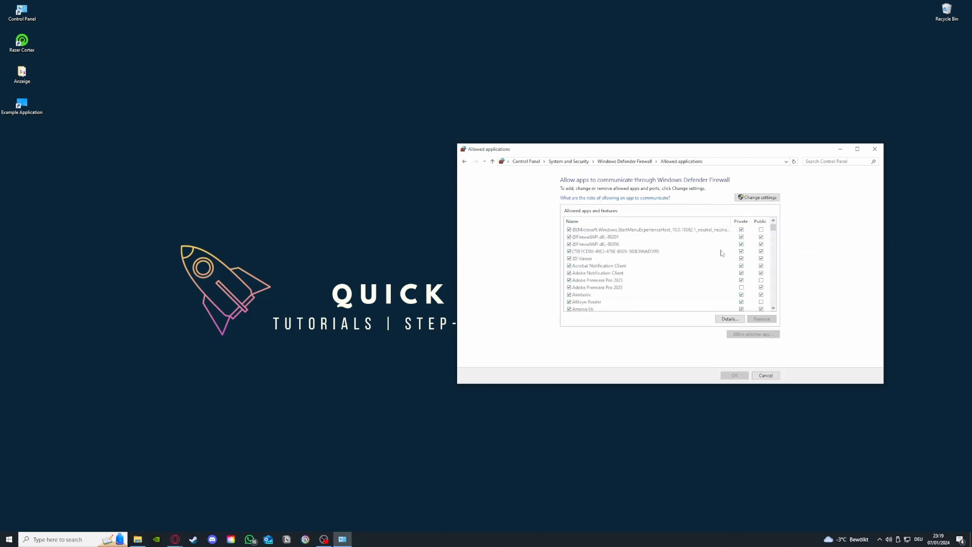
{"action": "scroll", "coordinate": [721, 251], "scroll_direction": "down", "scroll_amount": 10}
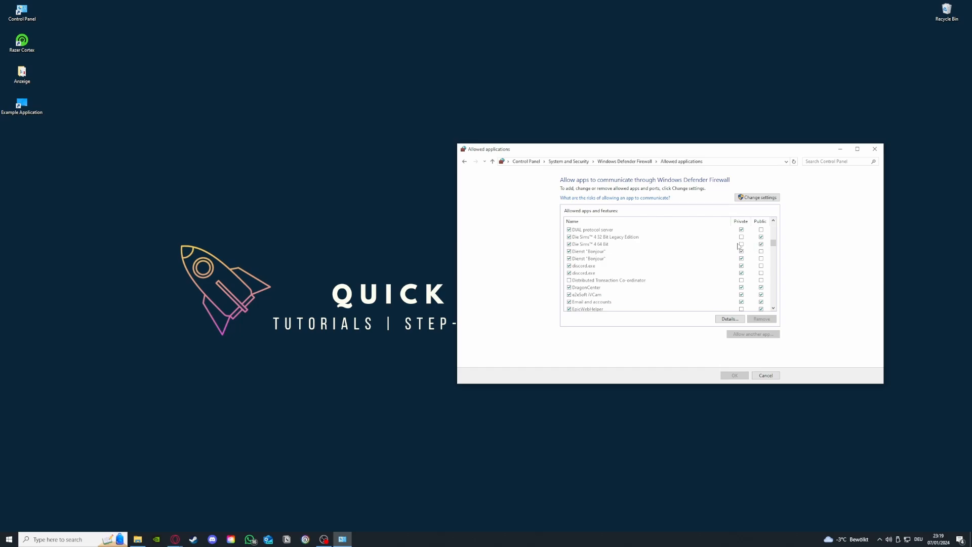
{"action": "left_click", "coordinate": [464, 163]}
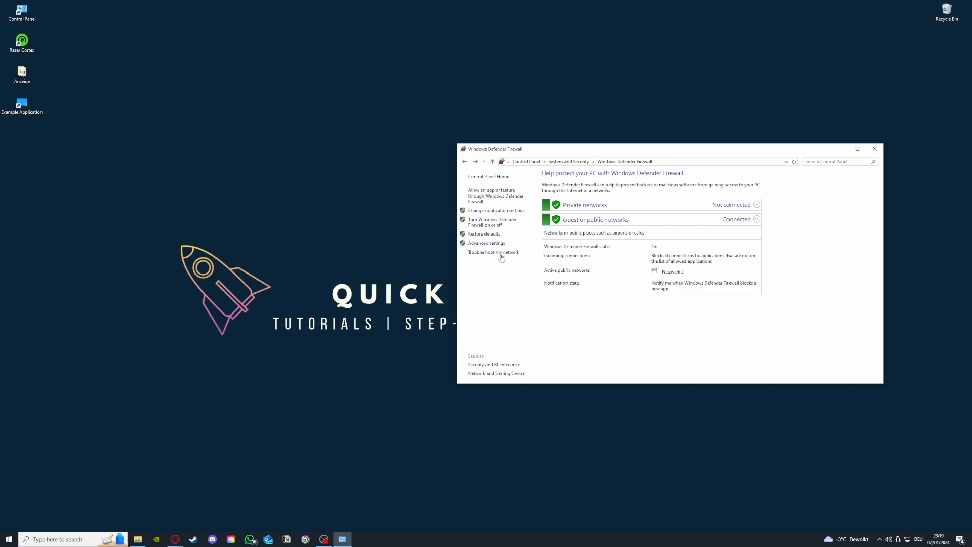
Open the firewall's advanced settings and look through the list of inbound rules.
{"action": "left_click", "coordinate": [486, 243]}
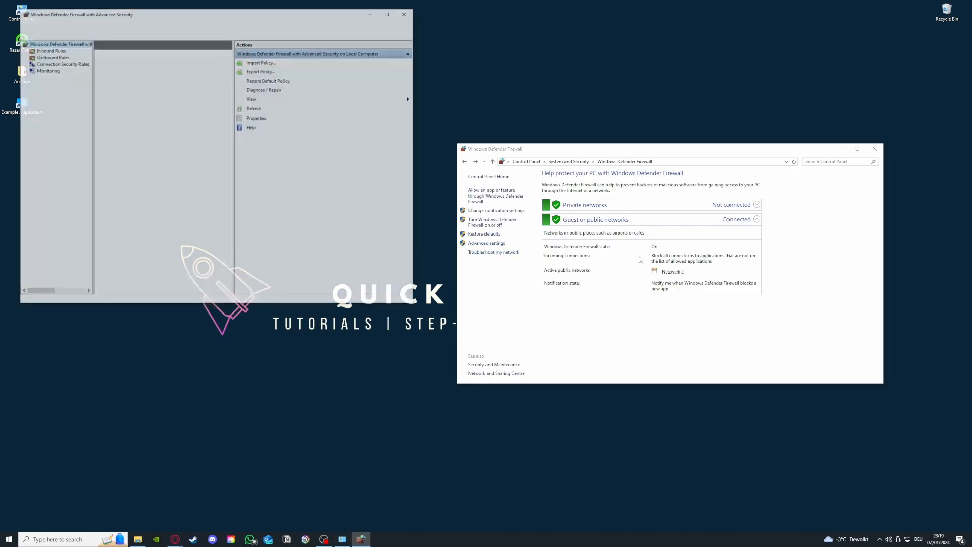
{"action": "scroll", "coordinate": [150, 118], "scroll_direction": "down", "scroll_amount": 3}
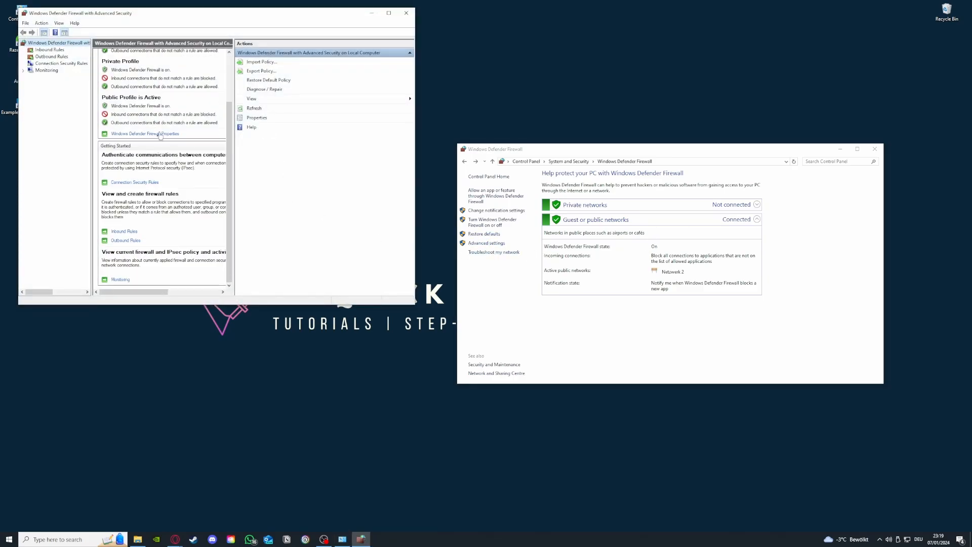
{"action": "left_click", "coordinate": [51, 50]}
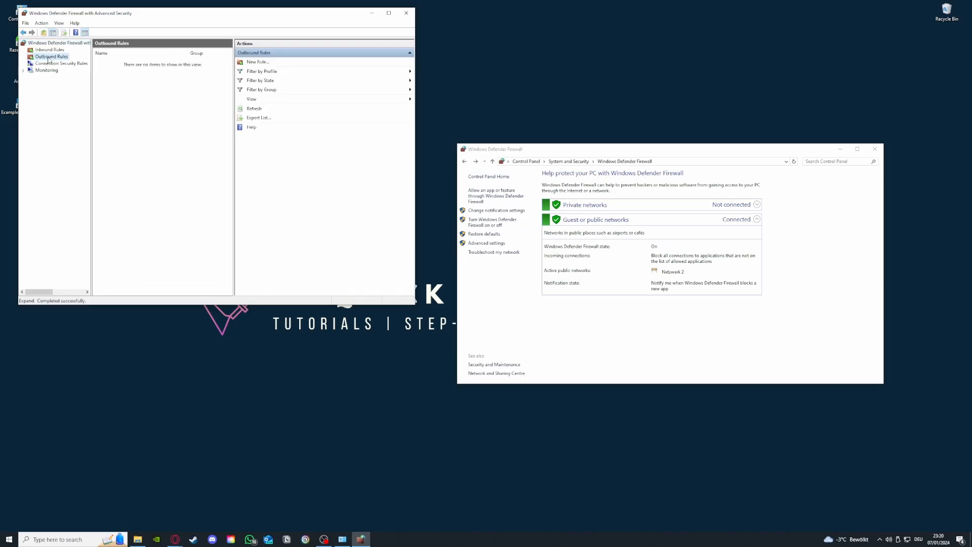
{"action": "left_click", "coordinate": [52, 56]}
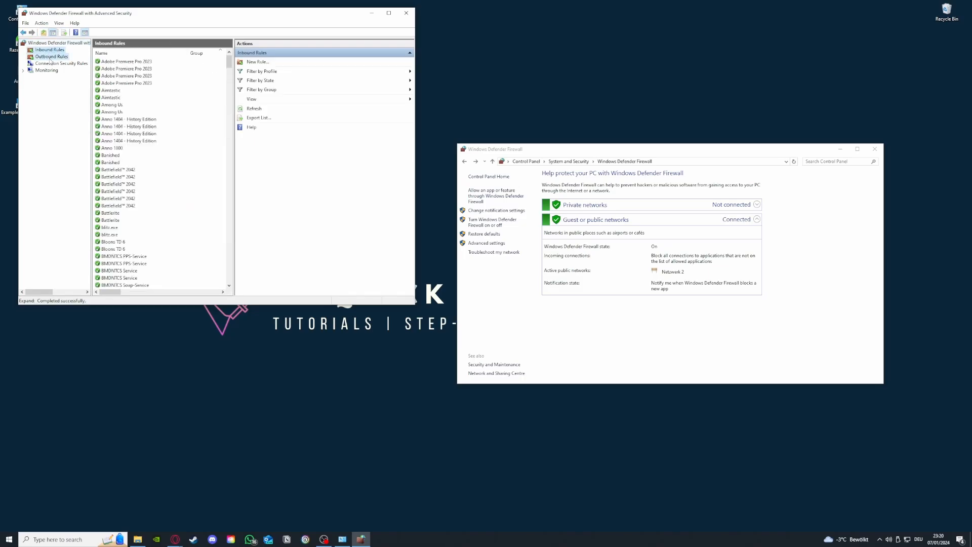
{"action": "left_click", "coordinate": [50, 49]}
{"action": "scroll", "coordinate": [158, 152], "scroll_direction": "down", "scroll_amount": 10}
{"action": "scroll", "coordinate": [158, 152], "scroll_direction": "down", "scroll_amount": 20}
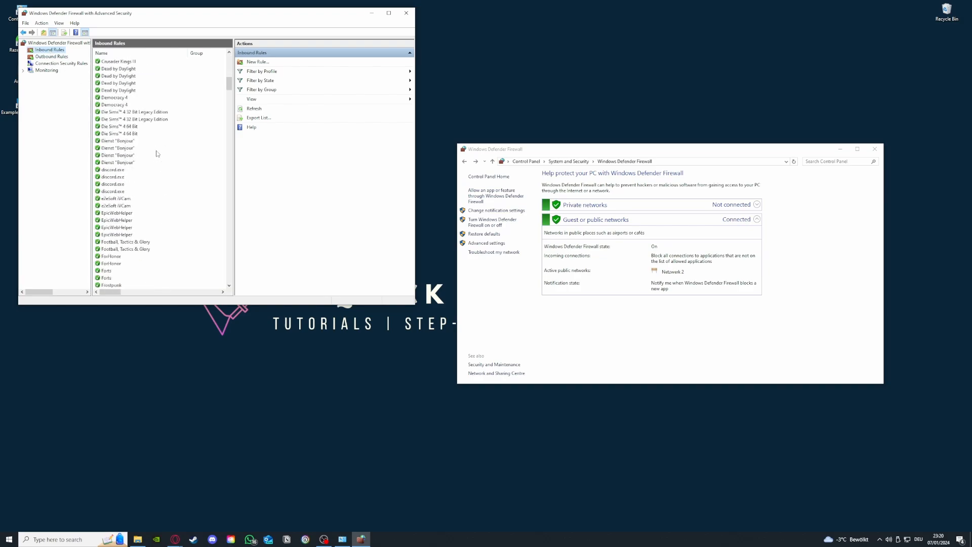
Open the New Inbound Rule Wizard, close it without creating a rule, and look further through the inbound rules.
{"action": "left_click", "coordinate": [273, 63]}
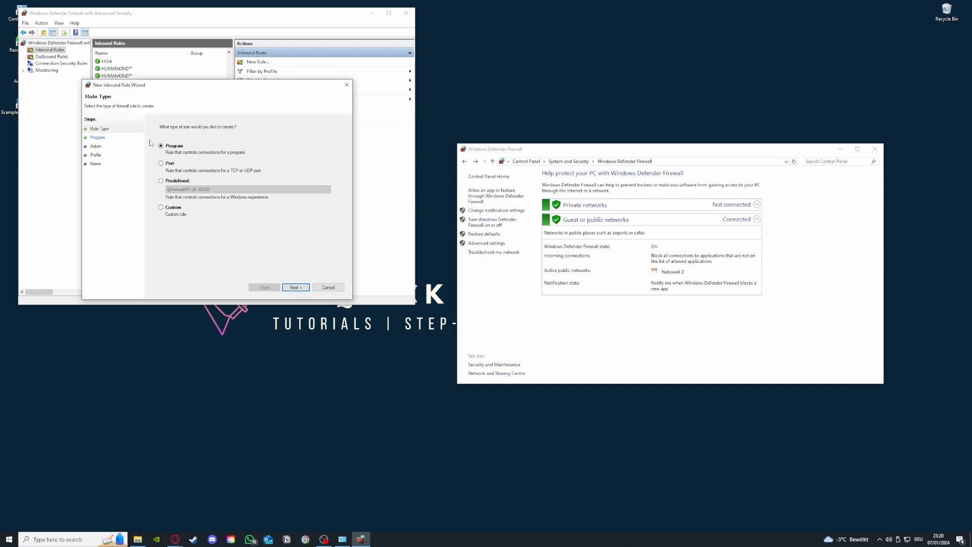
{"action": "left_click", "coordinate": [351, 86]}
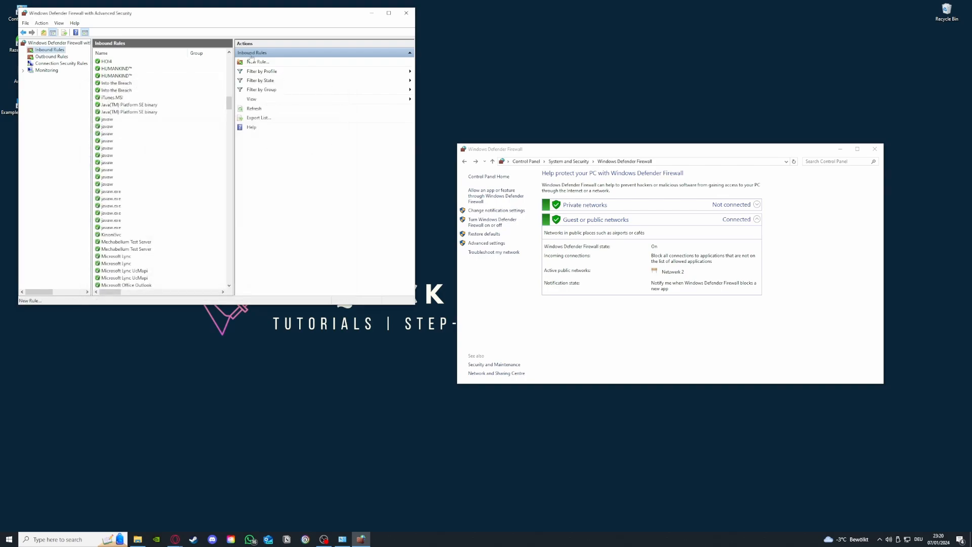
{"action": "scroll", "coordinate": [178, 245], "scroll_direction": "down", "scroll_amount": 15}
{"action": "scroll", "coordinate": [178, 244], "scroll_direction": "down", "scroll_amount": 8}
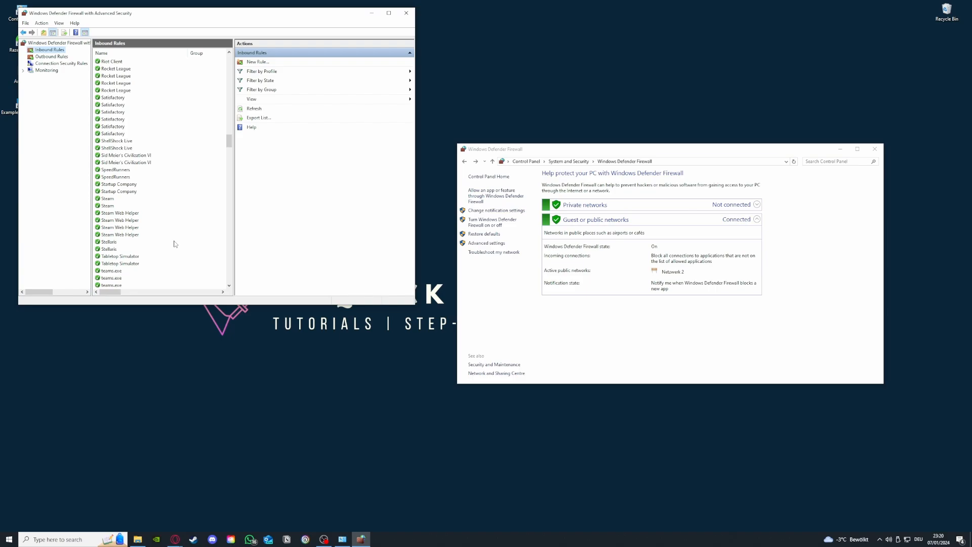
Look through the outbound rules, switching between the inbound and outbound lists, and finish on the outbound rules.
{"action": "left_click", "coordinate": [51, 56]}
{"action": "left_click", "coordinate": [51, 51]}
{"action": "left_click", "coordinate": [51, 56]}
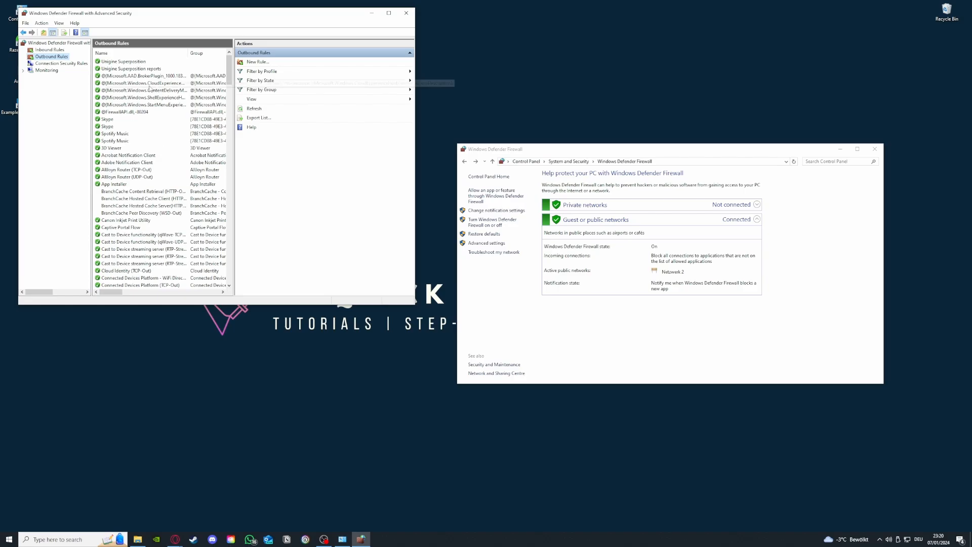
{"action": "left_click_drag", "start_coordinate": [230, 74], "coordinate": [230, 116]}
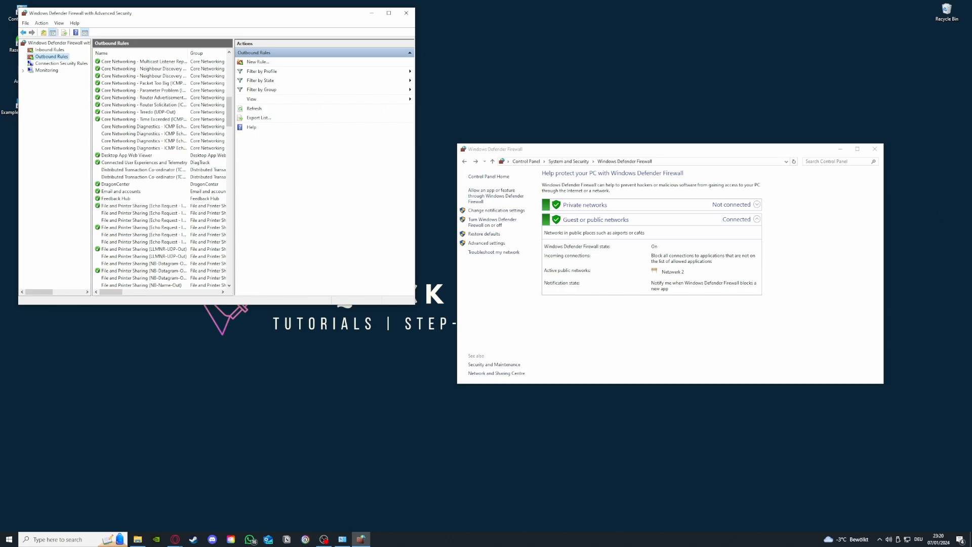
{"action": "key", "text": "alt+Tab"}
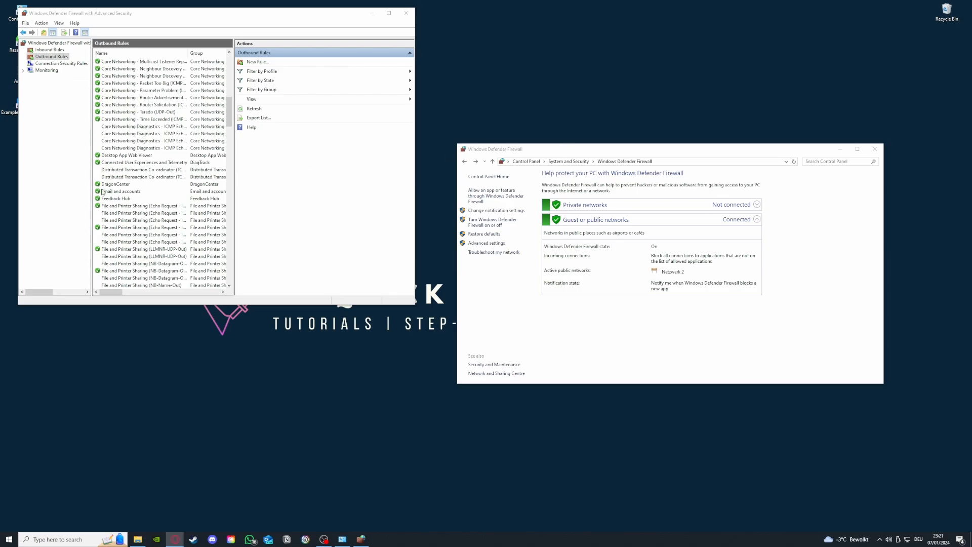
{"action": "scroll", "coordinate": [161, 214], "scroll_direction": "up", "scroll_amount": 15}
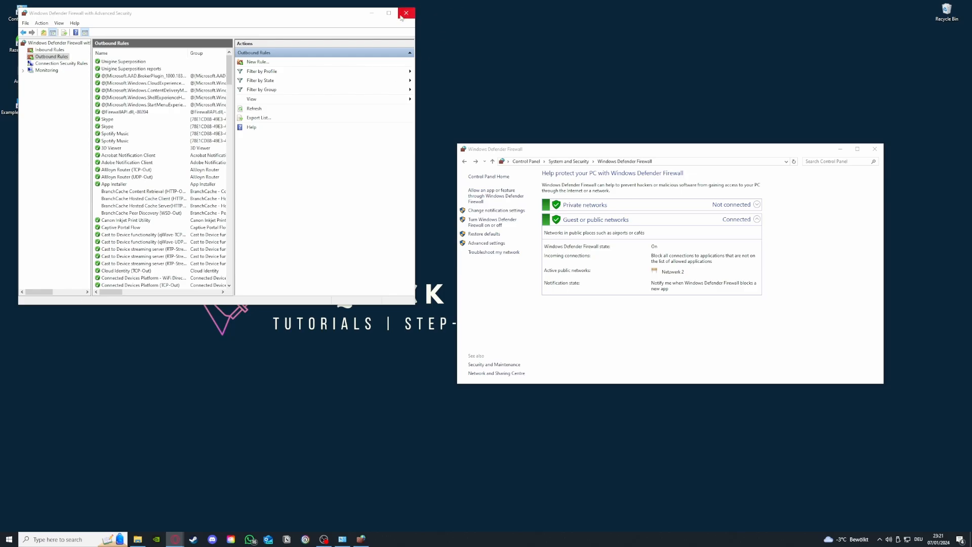
{"action": "left_click", "coordinate": [43, 50]}
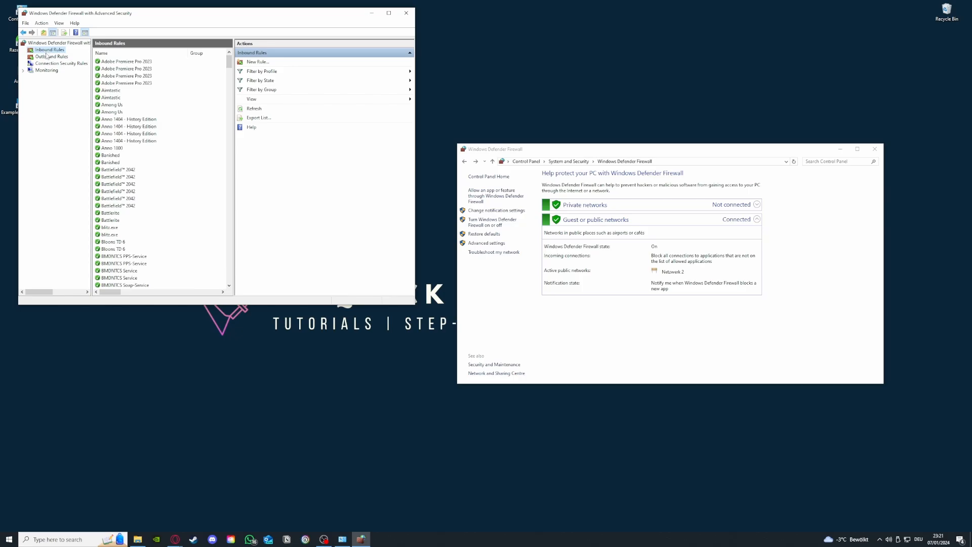
{"action": "left_click", "coordinate": [47, 57]}
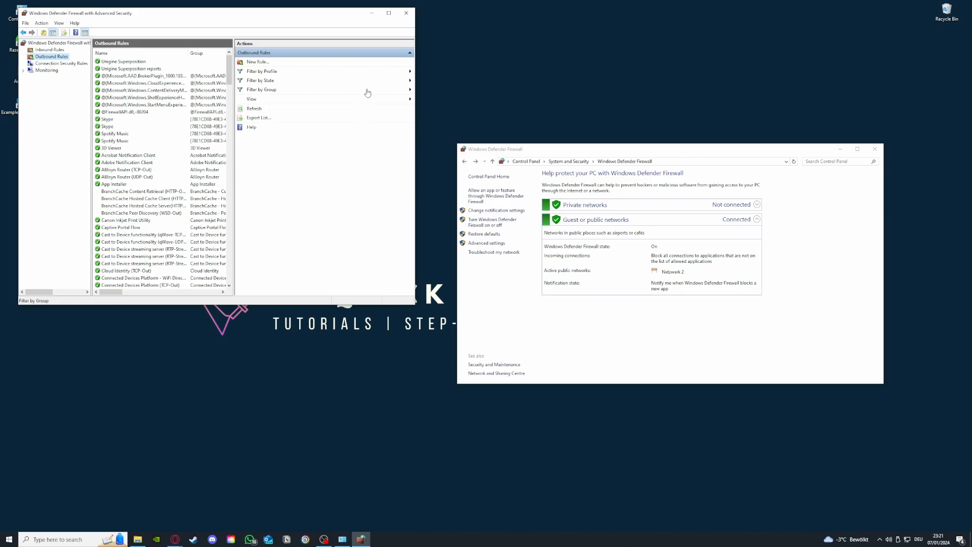
Close both firewall windows and move the Example Application 2 shortcut up and to the left on the desktop.
{"action": "left_click", "coordinate": [406, 13]}
{"action": "left_click", "coordinate": [874, 150]}
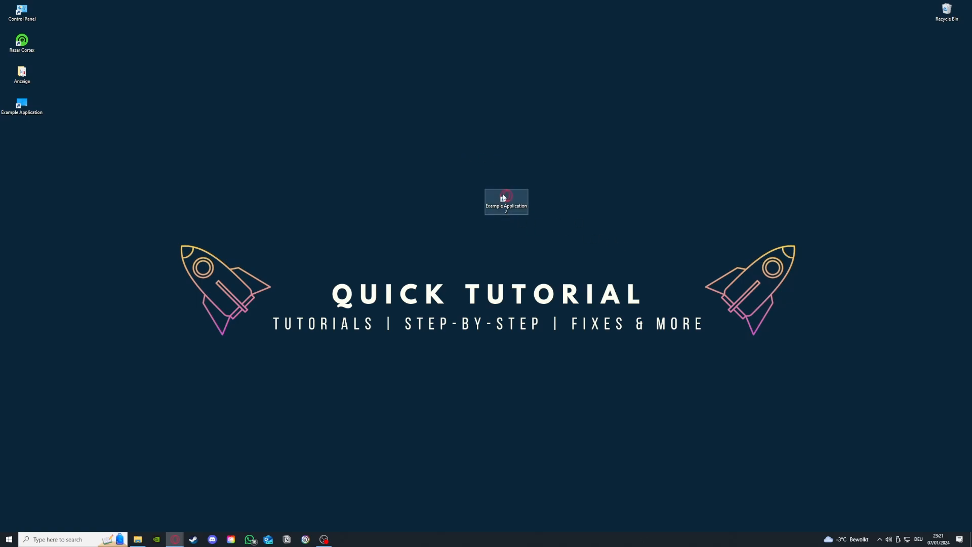
{"action": "left_click_drag", "start_coordinate": [506, 198], "coordinate": [374, 167]}
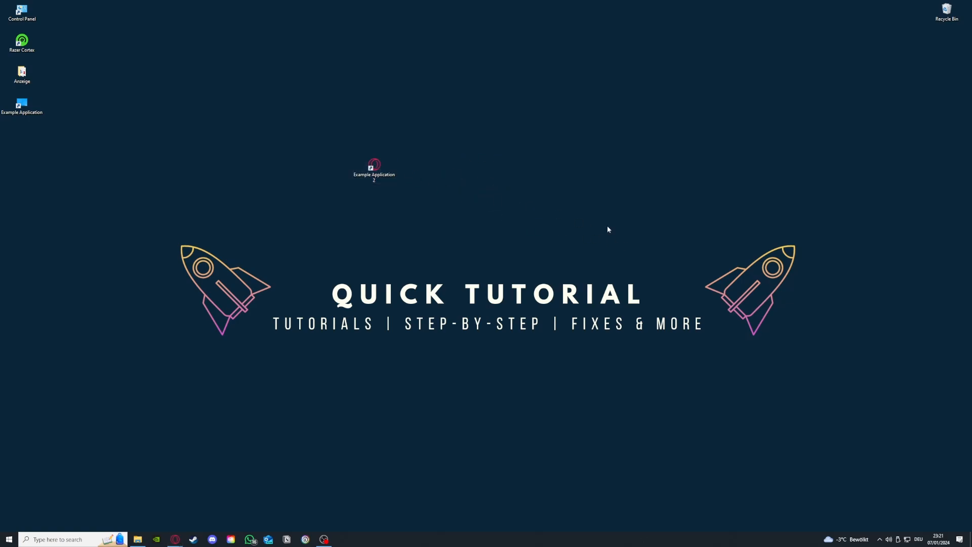